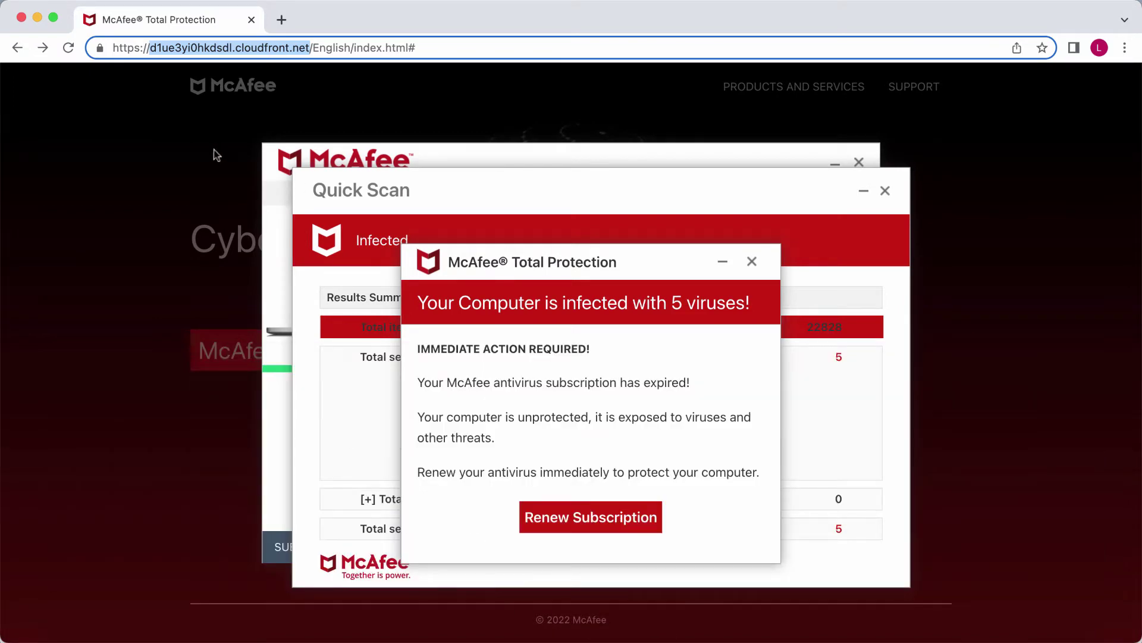
Back out of the fake McAfee scam and redirect pages until Chrome shows a blank New Tab page.
{"action": "left_click", "coordinate": [160, 47]}
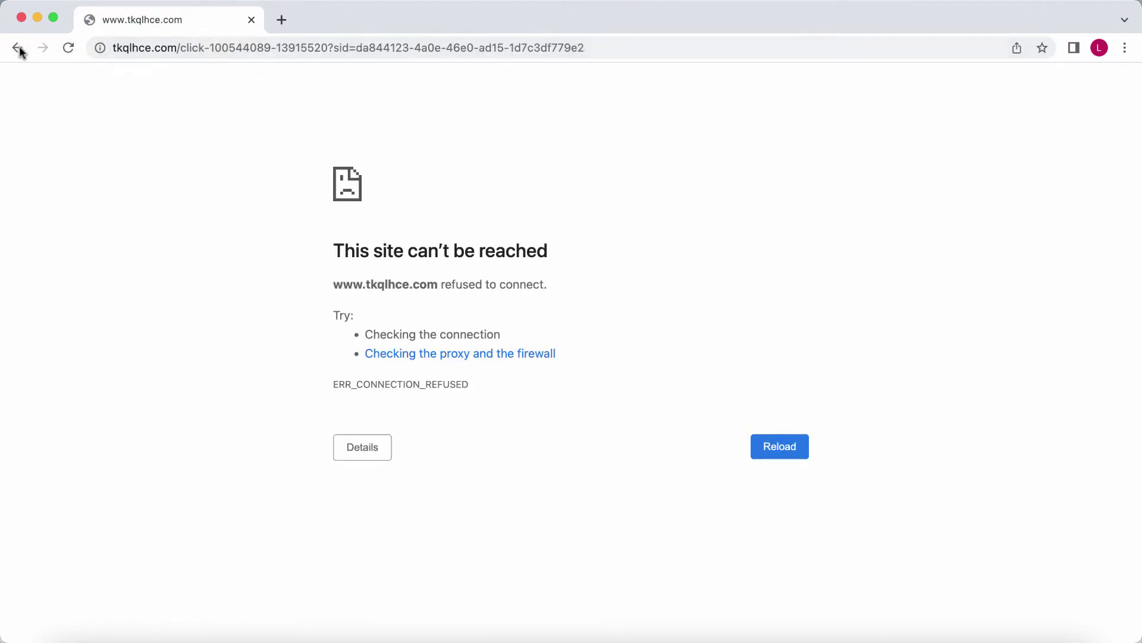
{"action": "left_click", "coordinate": [13, 52]}
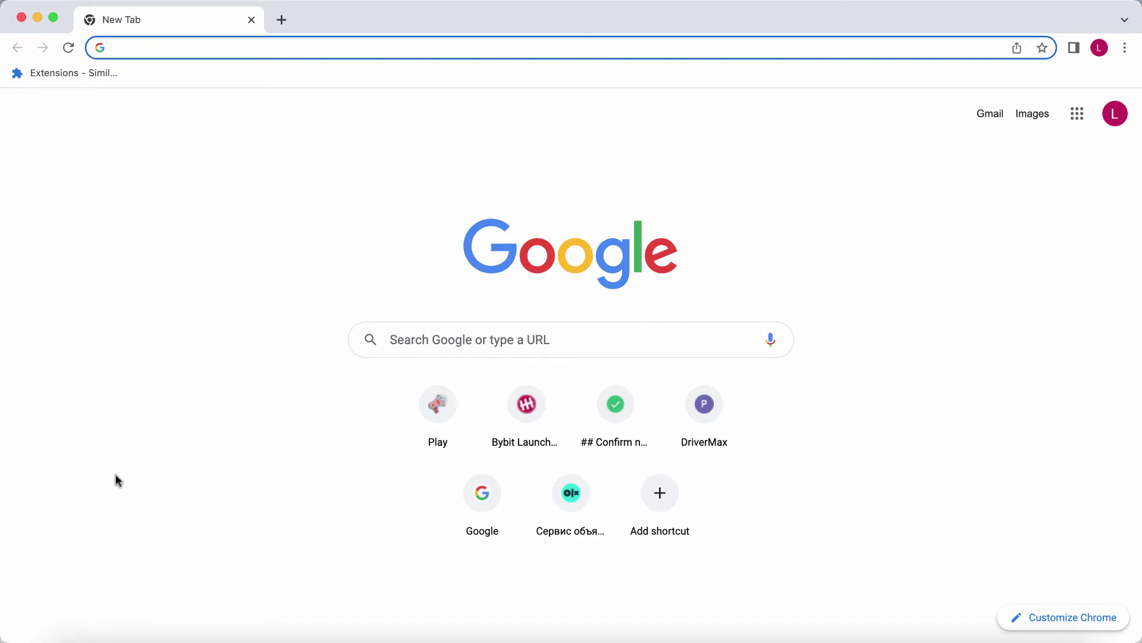
{"action": "left_click", "coordinate": [65, 639]}
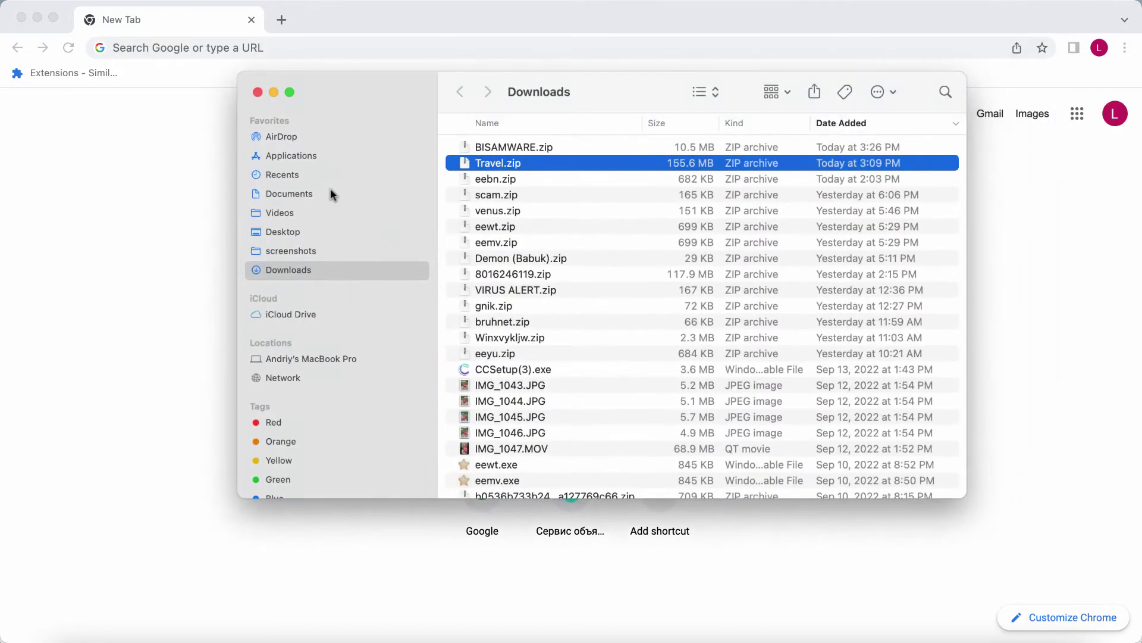
{"action": "left_click", "coordinate": [313, 154]}
{"action": "scroll", "coordinate": [709, 357], "scroll_direction": "down", "scroll_amount": 10}
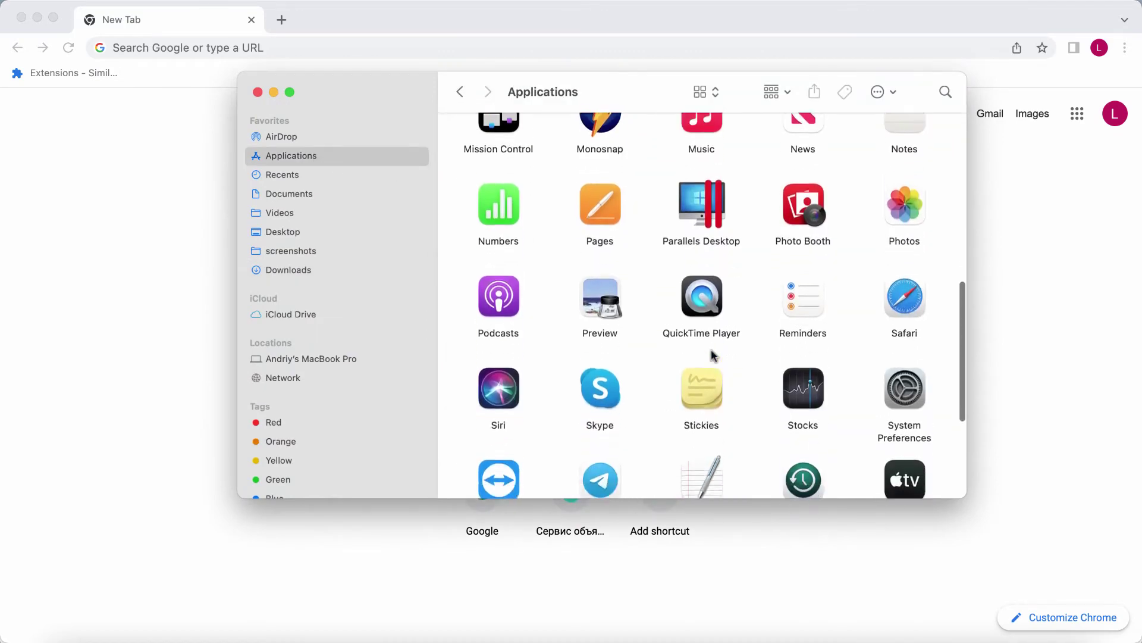
{"action": "scroll", "coordinate": [710, 357], "scroll_direction": "up", "scroll_amount": 10}
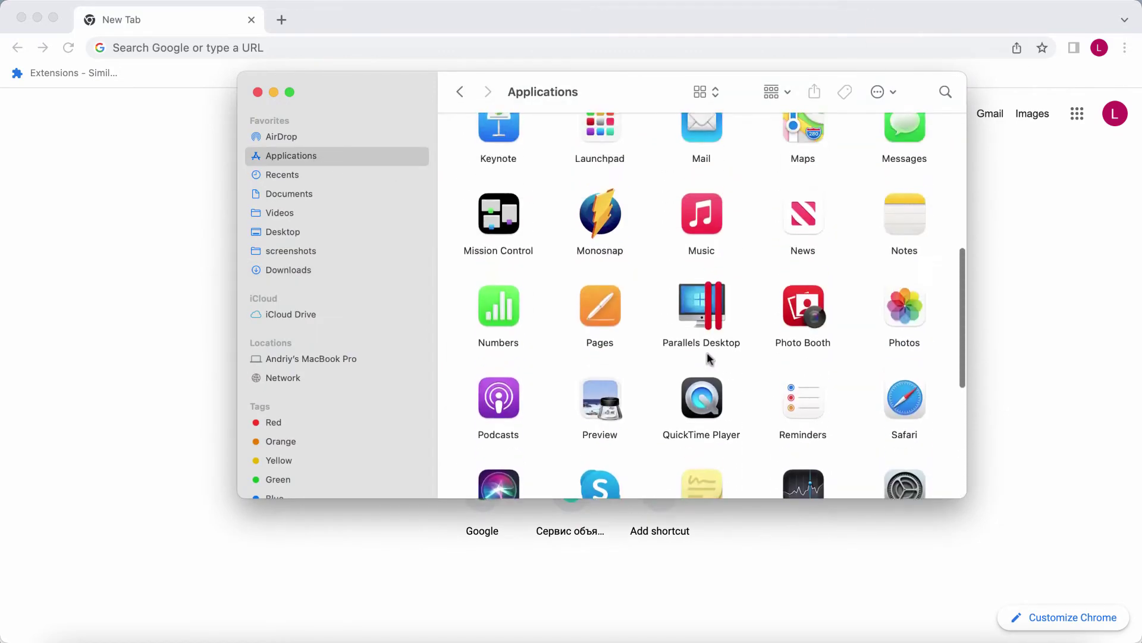
{"action": "left_click_drag", "start_coordinate": [293, 95], "coordinate": [271, 101]}
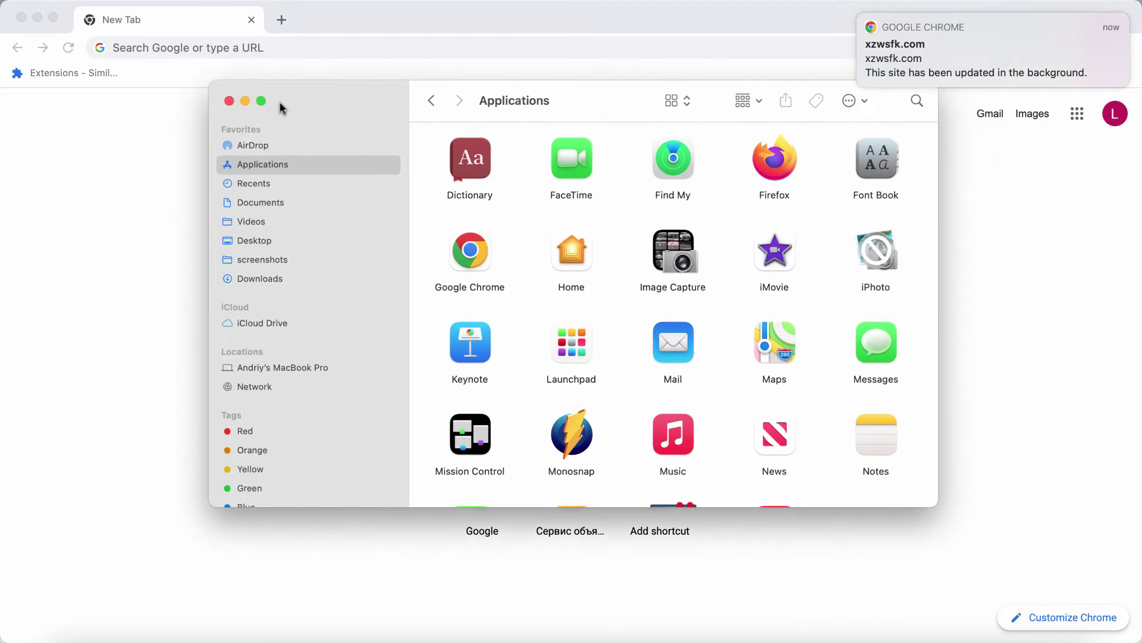
{"action": "left_click", "coordinate": [229, 100]}
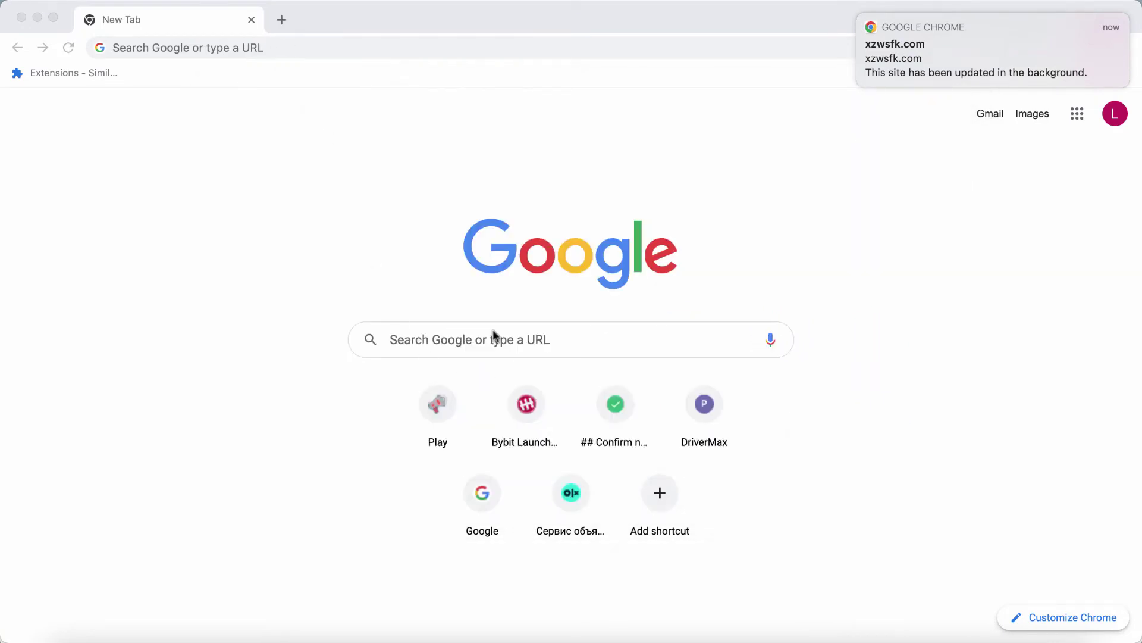
Load combocleaner.com in a new tab and close the leftover empty tab.
{"action": "left_click", "coordinate": [282, 20]}
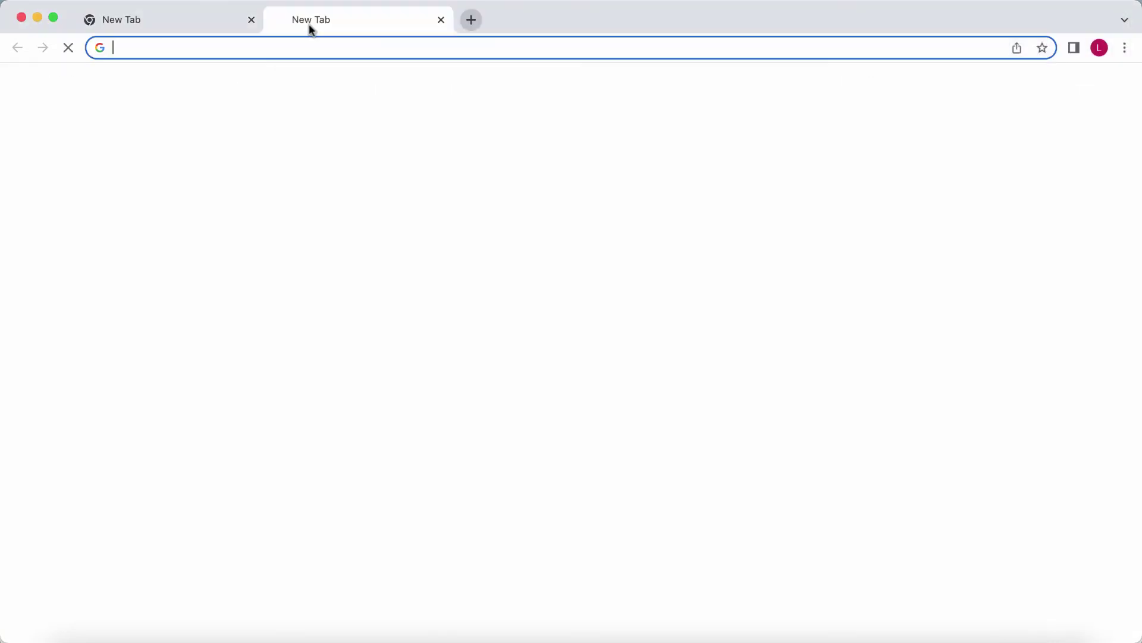
{"action": "type", "text": "c"}
{"action": "key", "text": "Return"}
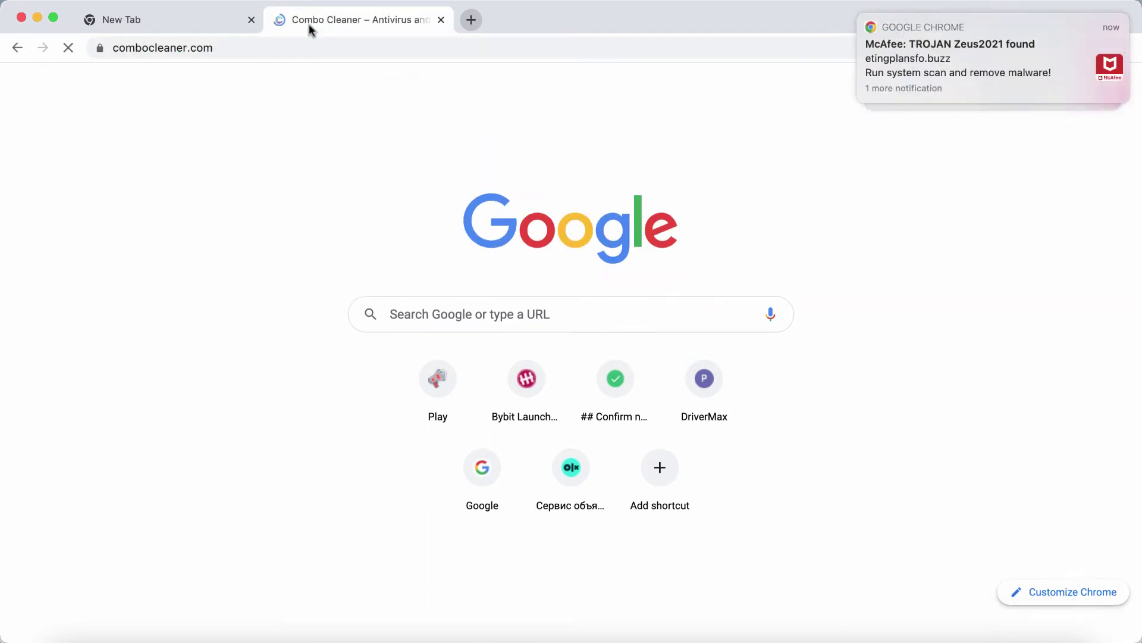
{"action": "left_click", "coordinate": [251, 21]}
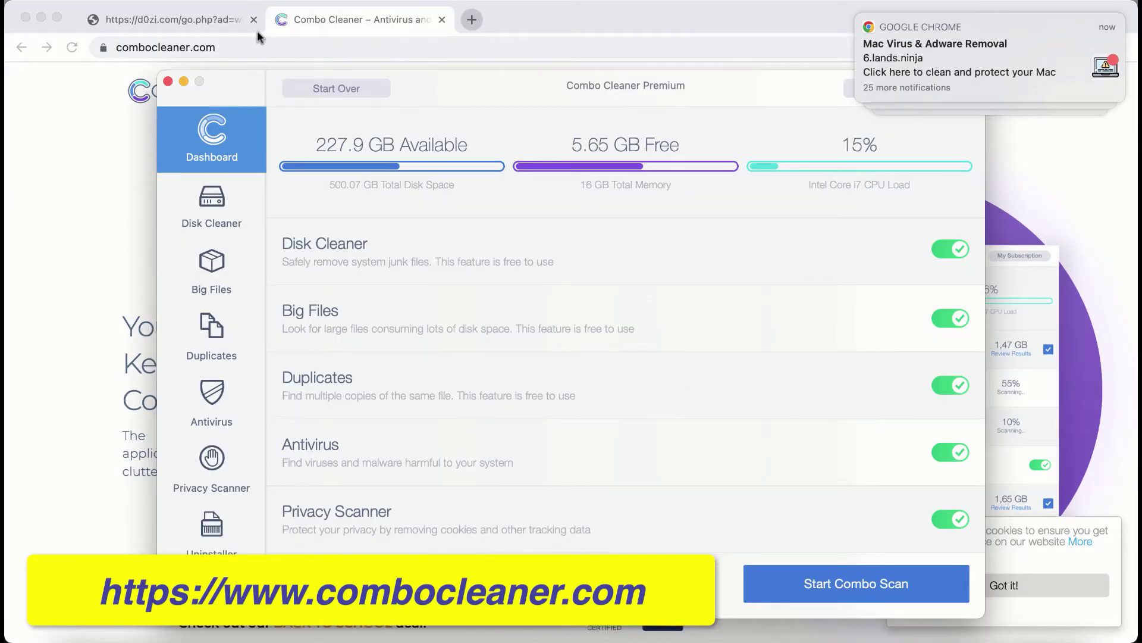
Close the d0zi.com redirect tab and bring the Combo Cleaner Dashboard window to the front.
{"action": "left_click", "coordinate": [254, 21]}
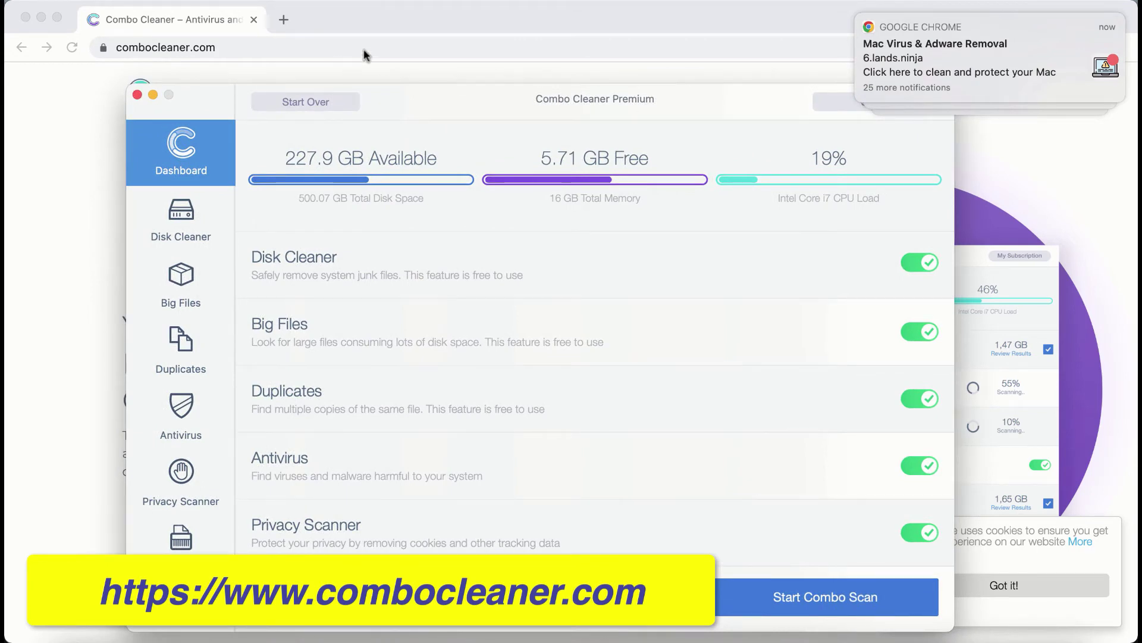
{"action": "left_click", "coordinate": [420, 20]}
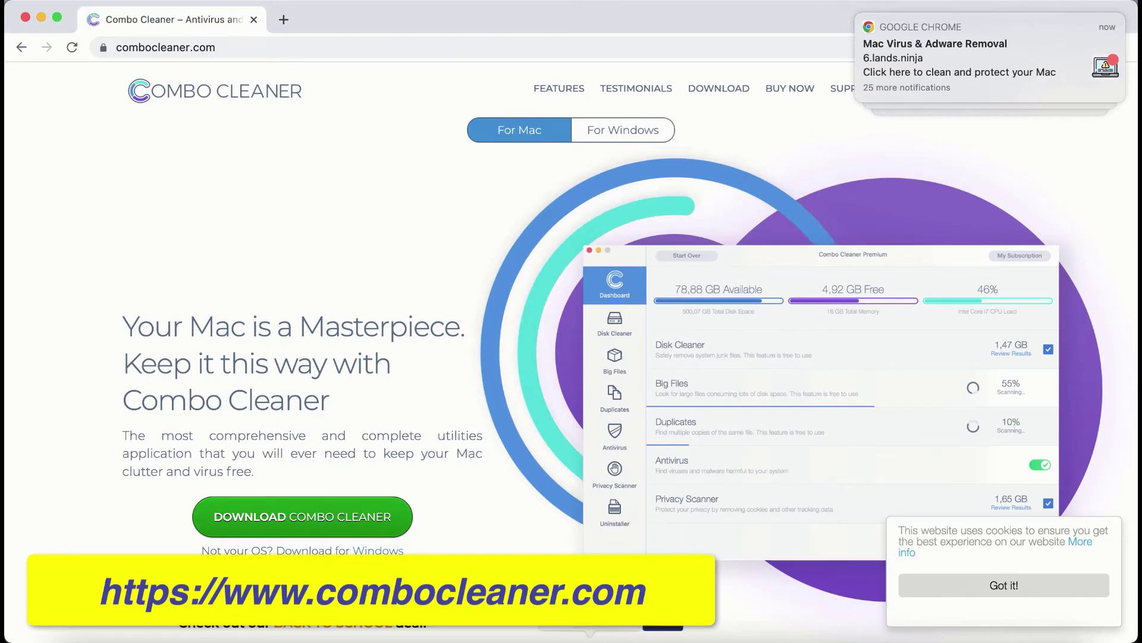
{"action": "key", "text": "super+Tab"}
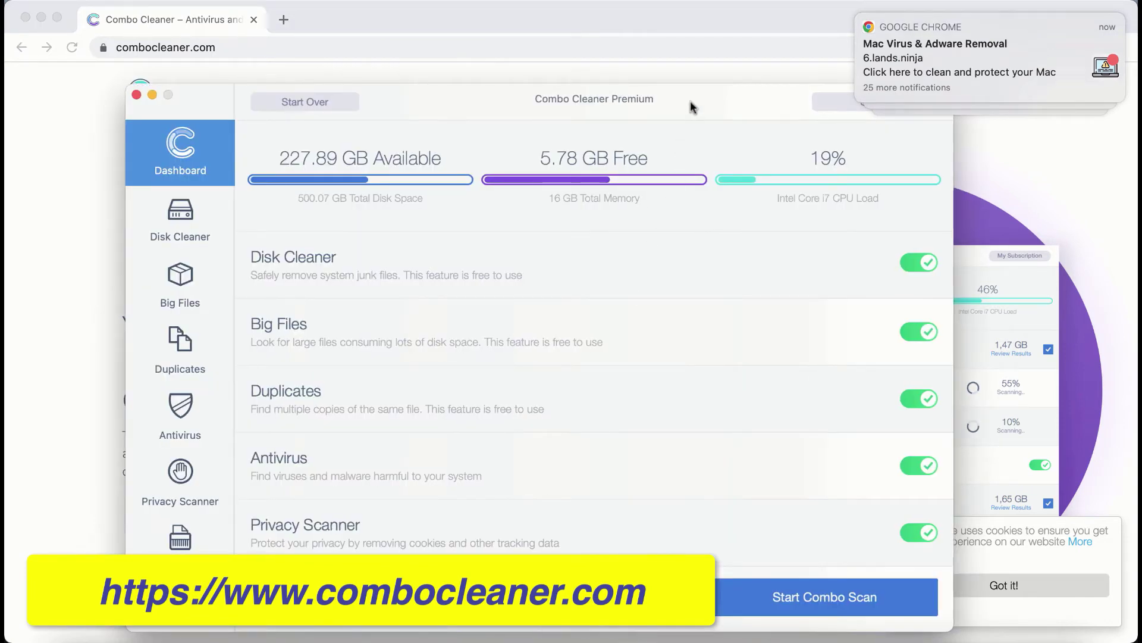
{"action": "left_click_drag", "start_coordinate": [689, 102], "coordinate": [673, 103]}
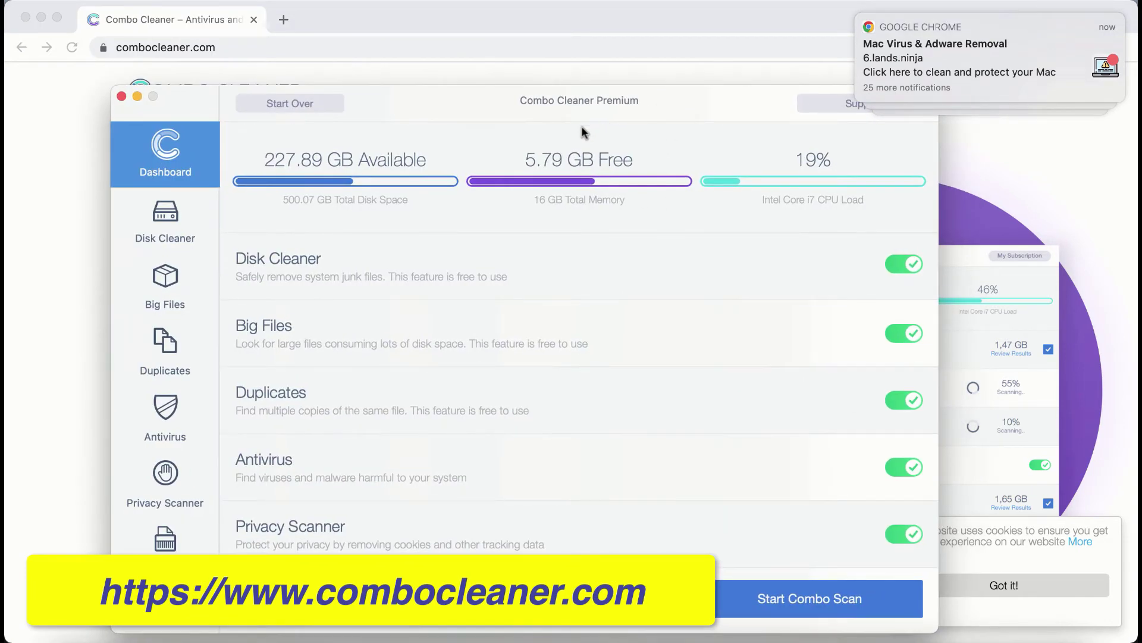
Launch Start Combo Scan from the Dashboard and shift the scanning window left.
{"action": "left_click", "coordinate": [798, 606]}
{"action": "left_click_drag", "start_coordinate": [715, 112], "coordinate": [701, 114]}
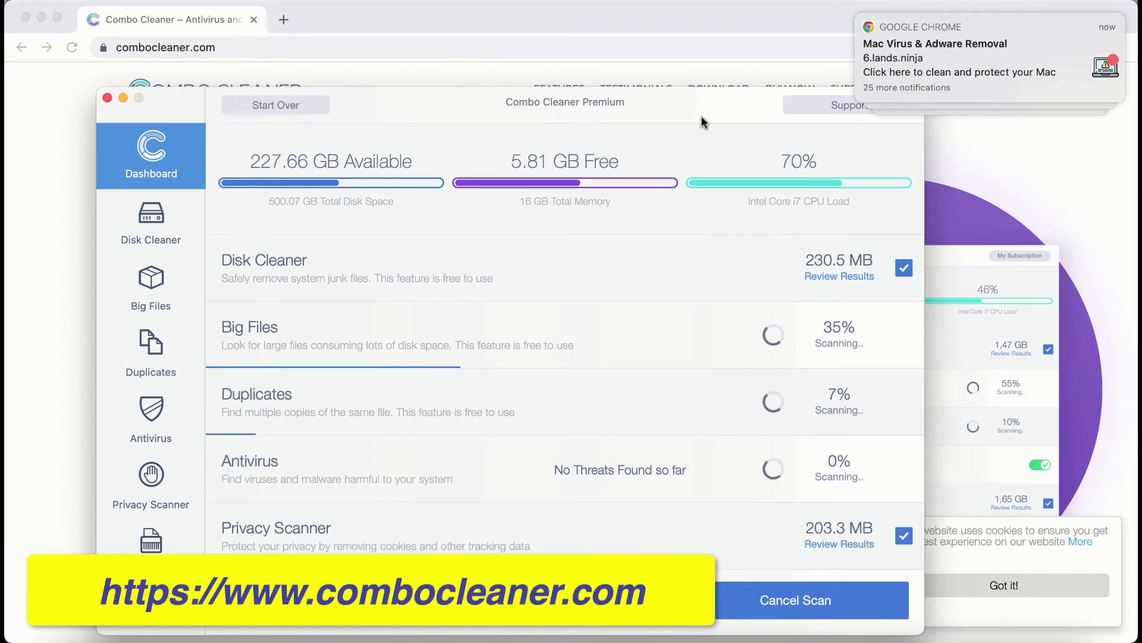
{"action": "left_click_drag", "start_coordinate": [701, 108], "coordinate": [654, 104]}
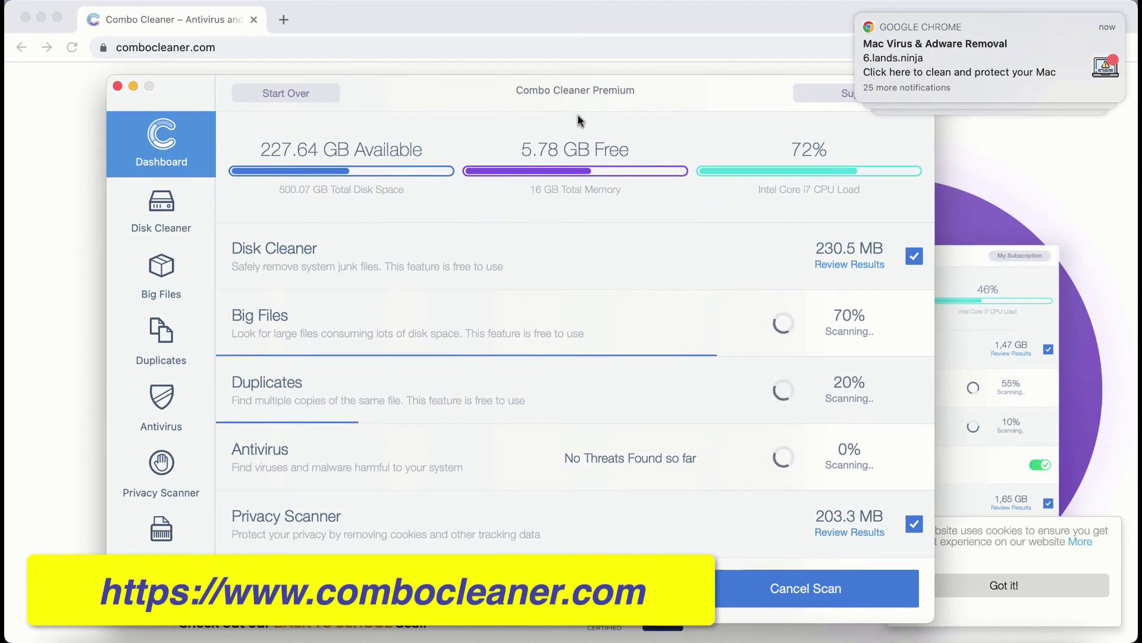
{"action": "left_click", "coordinate": [173, 221]}
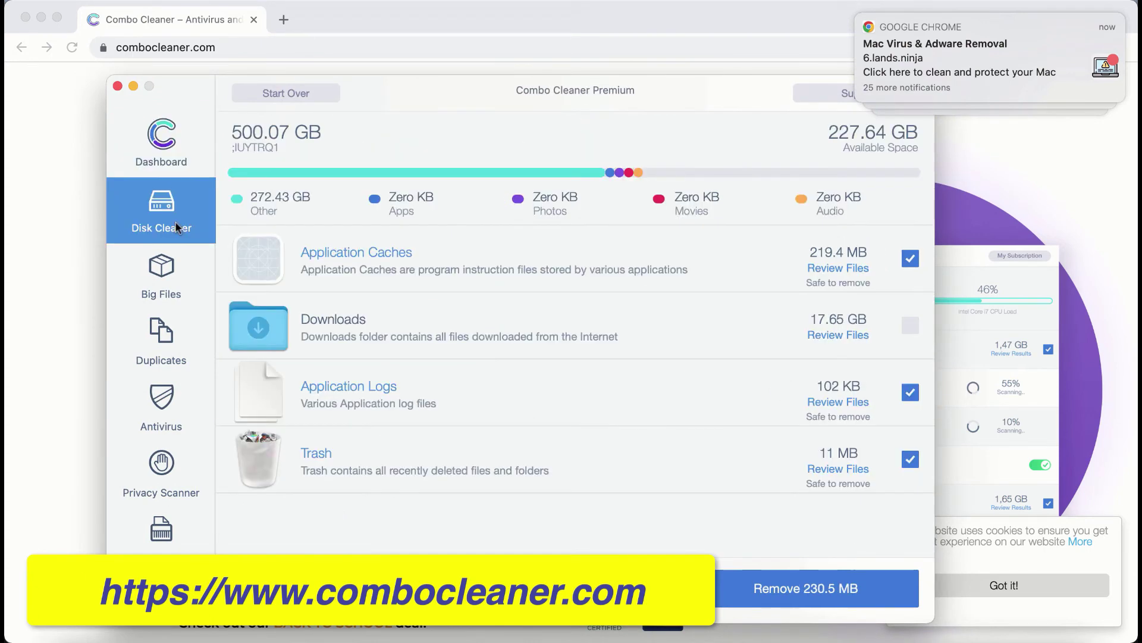
{"action": "left_click", "coordinate": [177, 267]}
{"action": "left_click", "coordinate": [177, 333]}
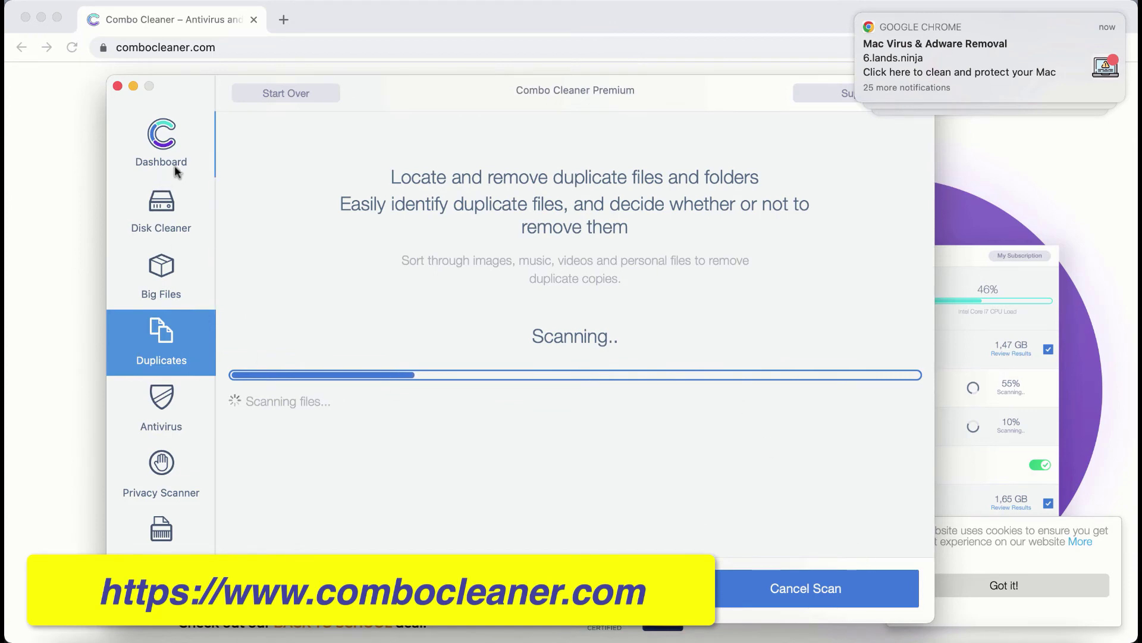
{"action": "left_click", "coordinate": [172, 211]}
{"action": "left_click", "coordinate": [176, 276]}
{"action": "left_click", "coordinate": [177, 339]}
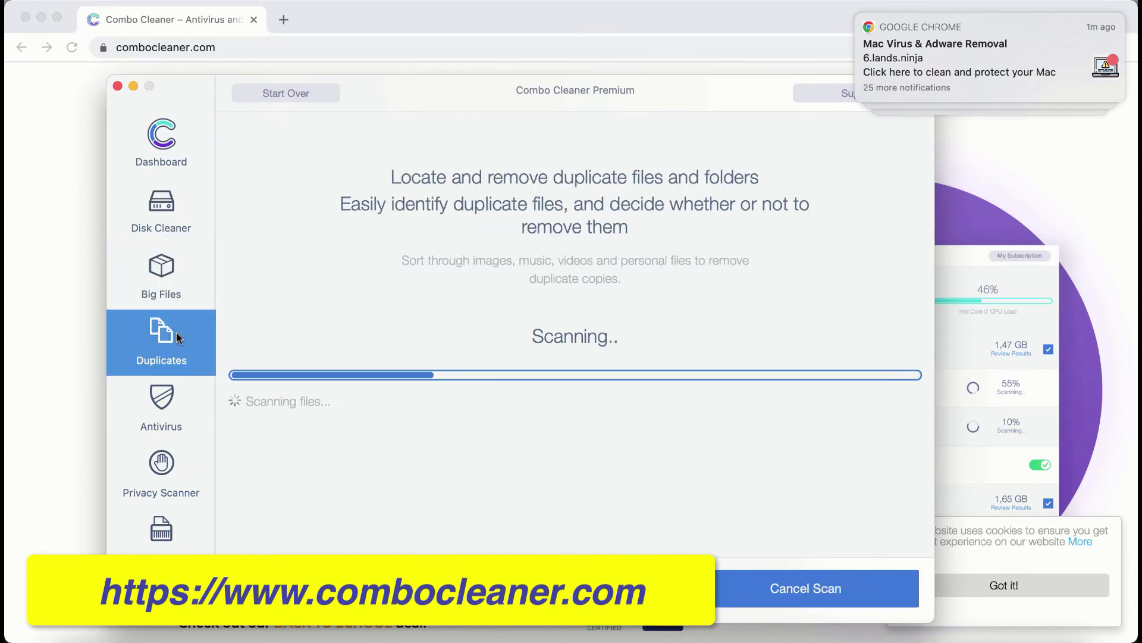
{"action": "left_click", "coordinate": [197, 225]}
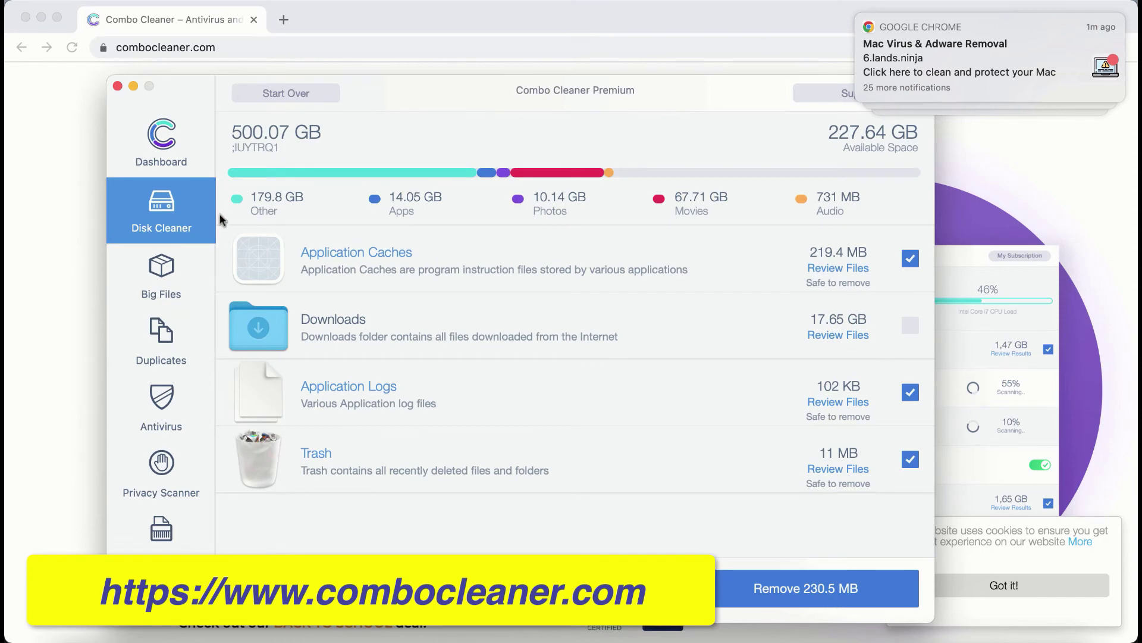
{"action": "left_click", "coordinate": [179, 282]}
{"action": "left_click", "coordinate": [169, 325]}
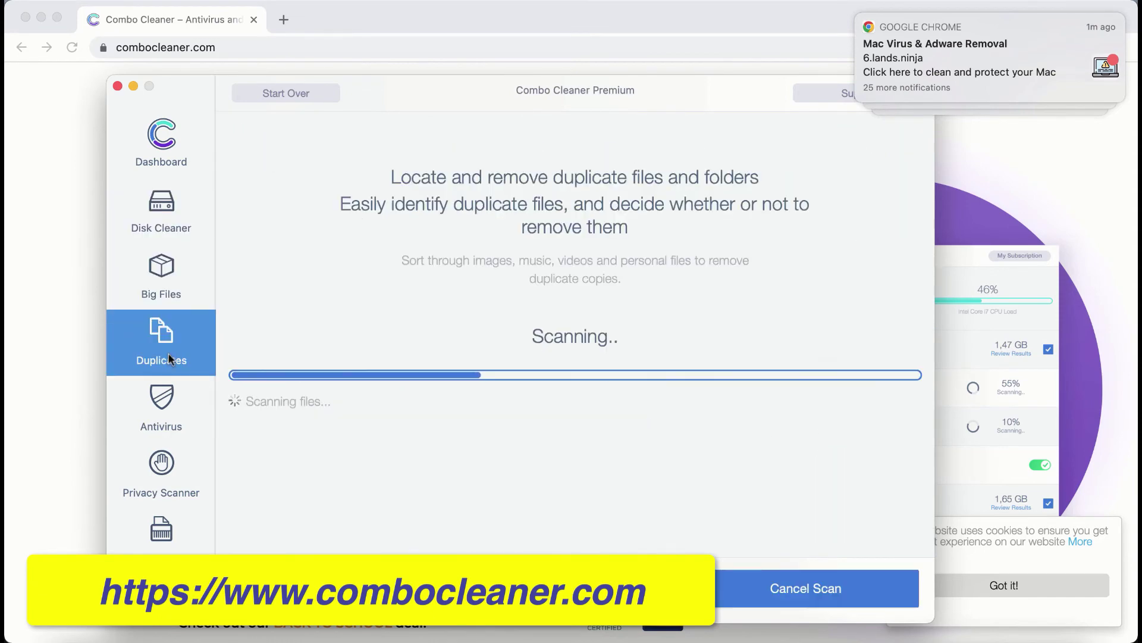
{"action": "left_click", "coordinate": [178, 270]}
{"action": "left_click", "coordinate": [176, 211]}
{"action": "left_click", "coordinate": [174, 143]}
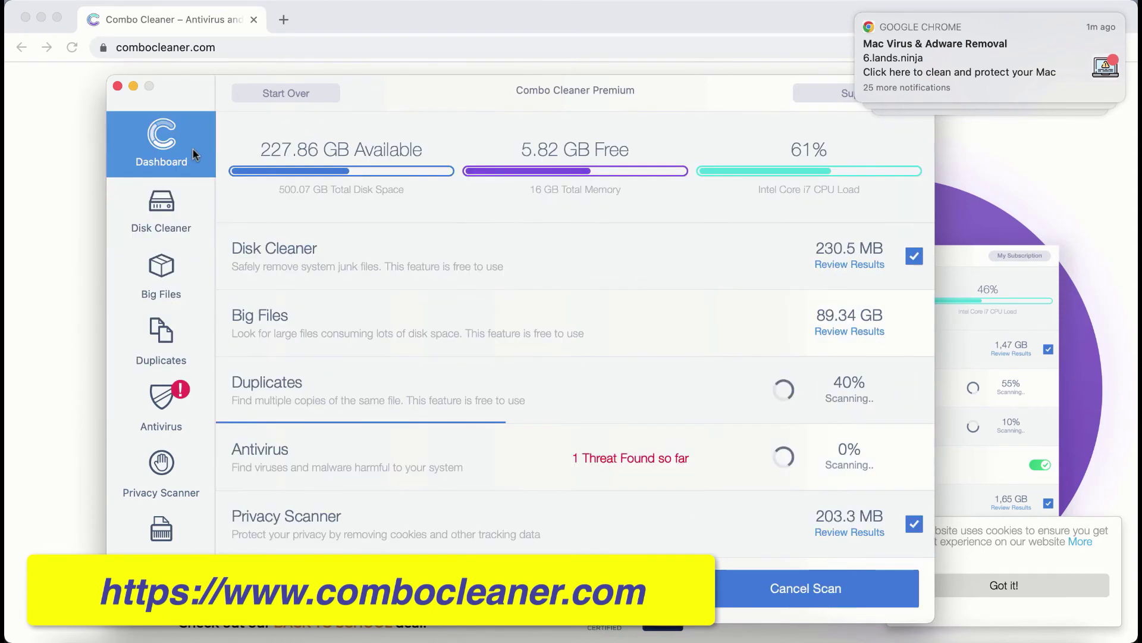
{"action": "left_click_drag", "start_coordinate": [543, 93], "coordinate": [537, 97]}
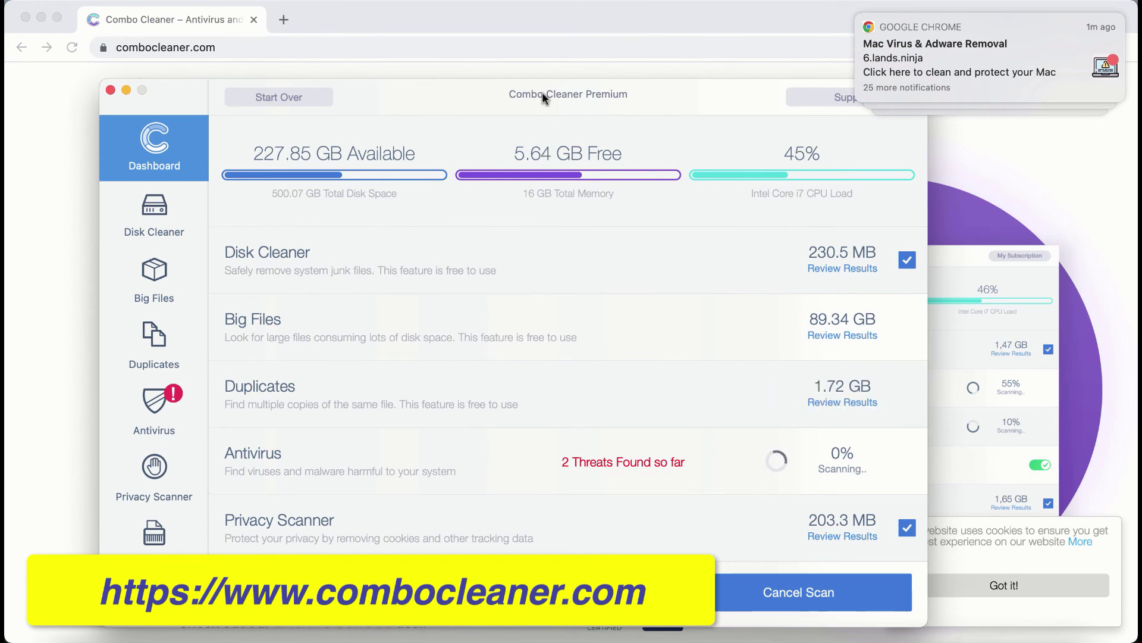
Show the Antivirus Quick Scan results listing the infected Downloads files as viruses or adware.
{"action": "left_click", "coordinate": [184, 400]}
{"action": "left_click_drag", "start_coordinate": [583, 103], "coordinate": [581, 111]}
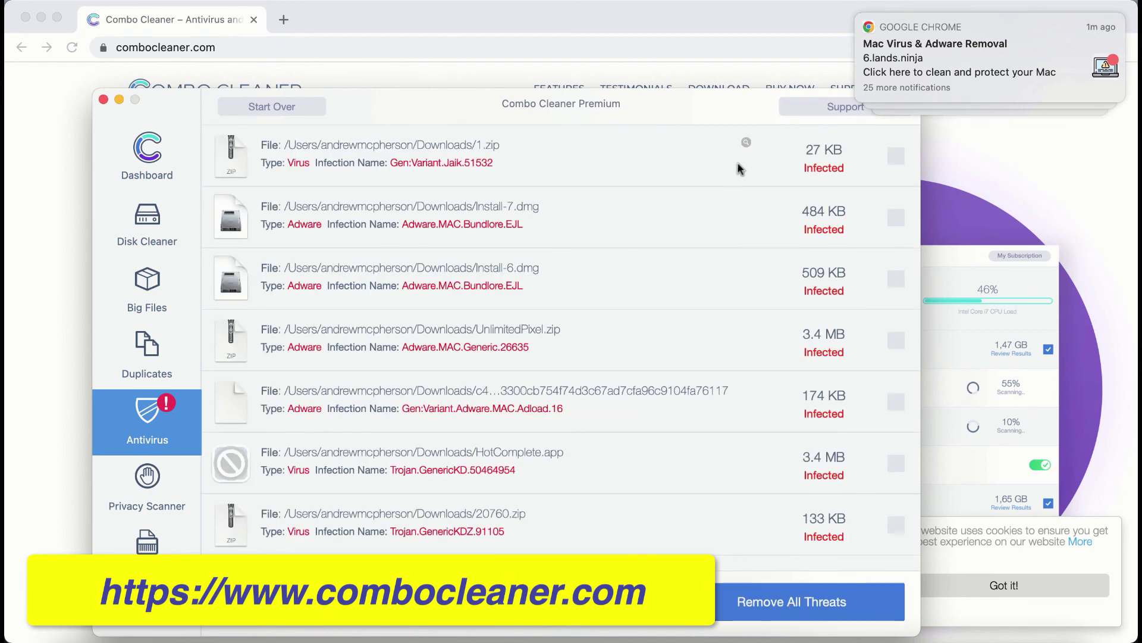
{"action": "left_click_drag", "start_coordinate": [724, 114], "coordinate": [740, 84]}
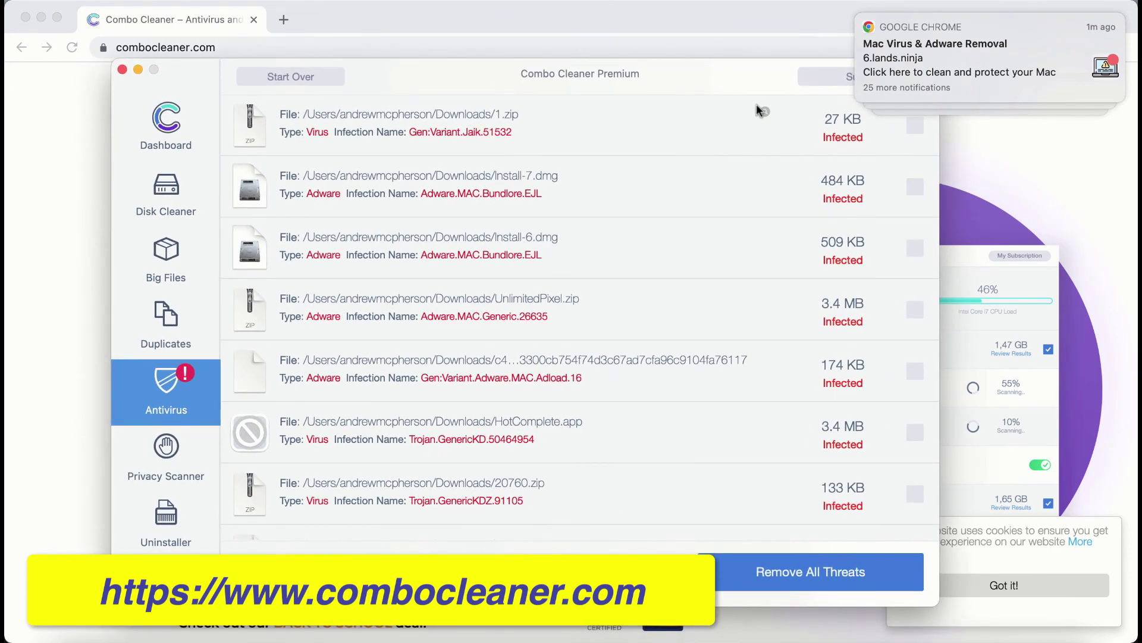
{"action": "scroll", "coordinate": [759, 111], "scroll_direction": "up", "scroll_amount": 1}
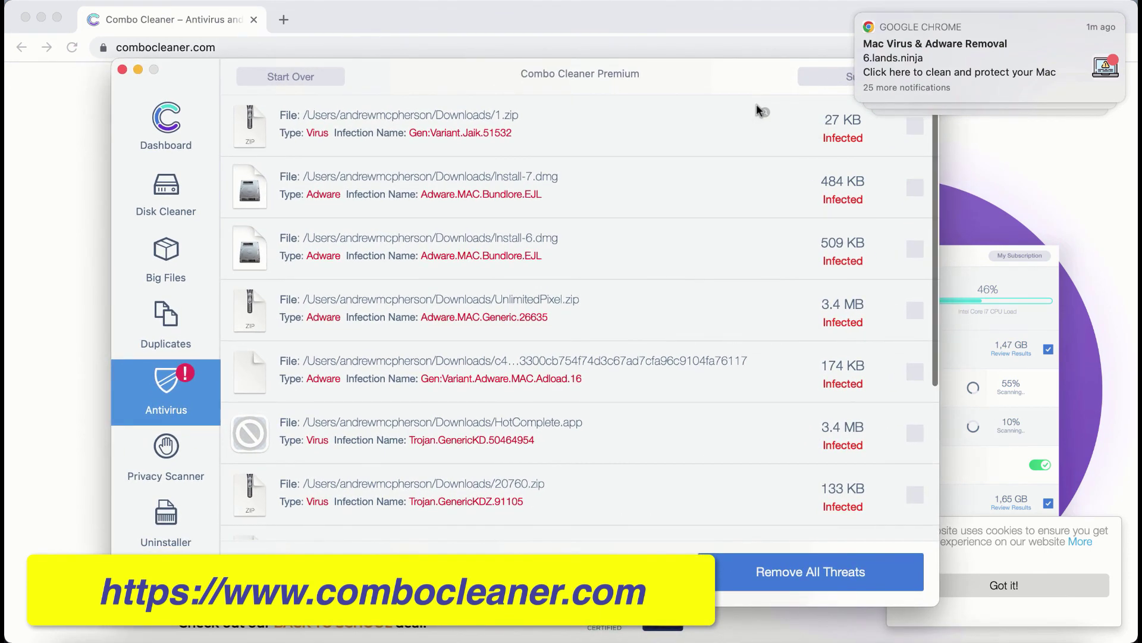